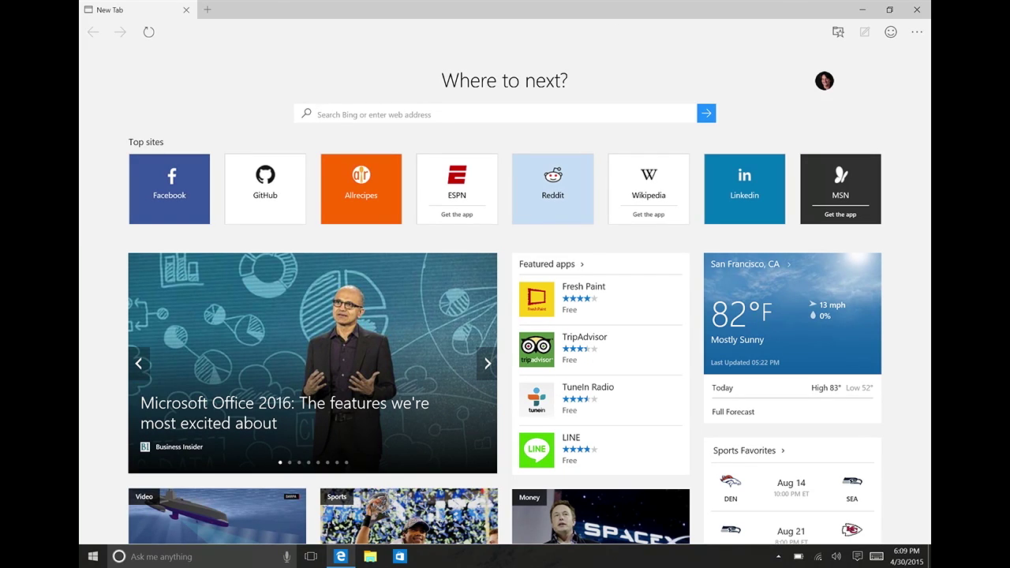
Step: Search 'weather sf', then 'when is thanksgiving 2015' to get the Thursday, November 26 answer
{"action": "type", "text": "wea"}
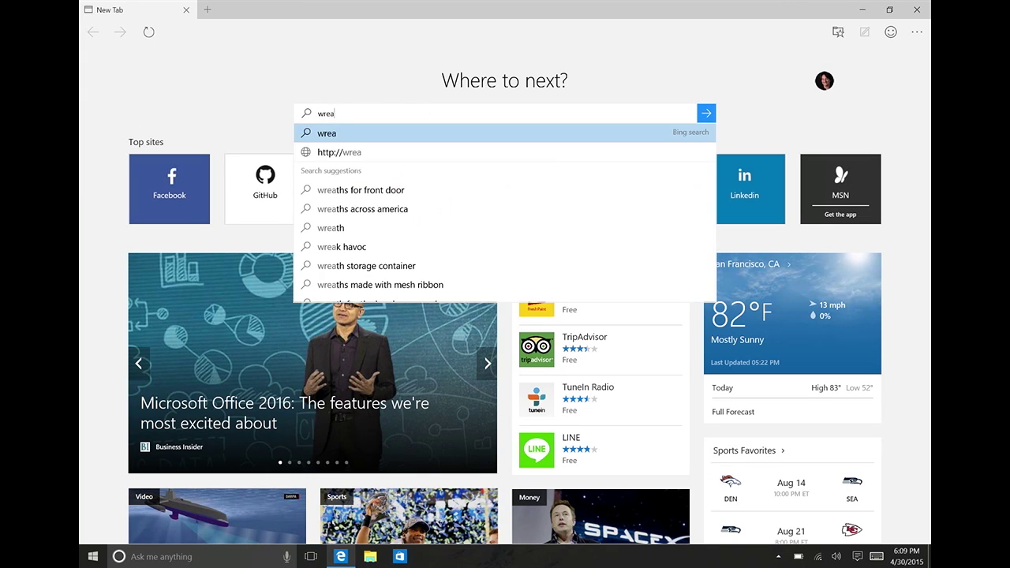
{"action": "key", "text": "BackSpace"}
{"action": "key", "text": "BackSpace"}
{"action": "type", "text": "eather "}
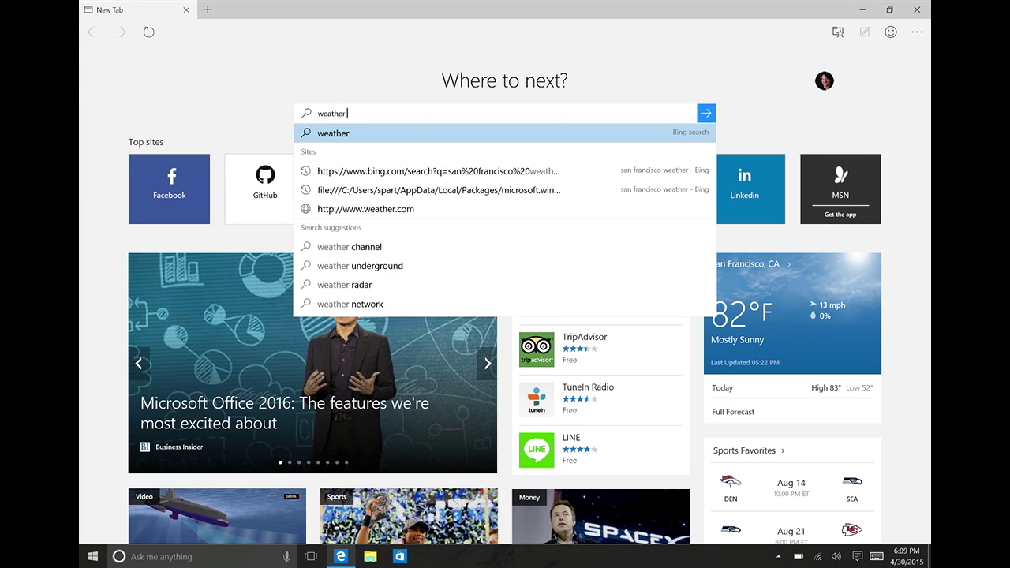
{"action": "type", "text": "sf"}
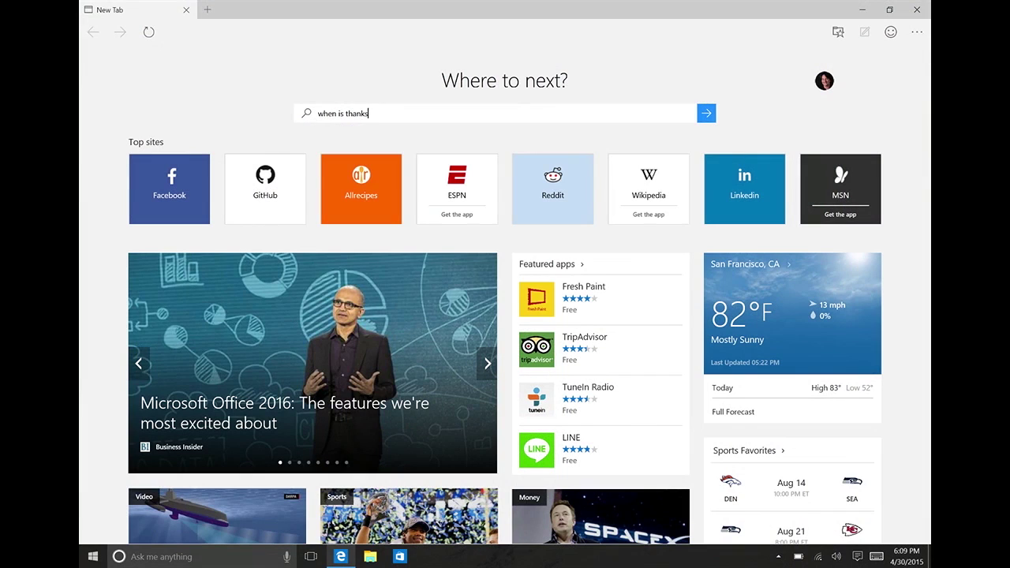
{"action": "type", "text": "giving 2015"}
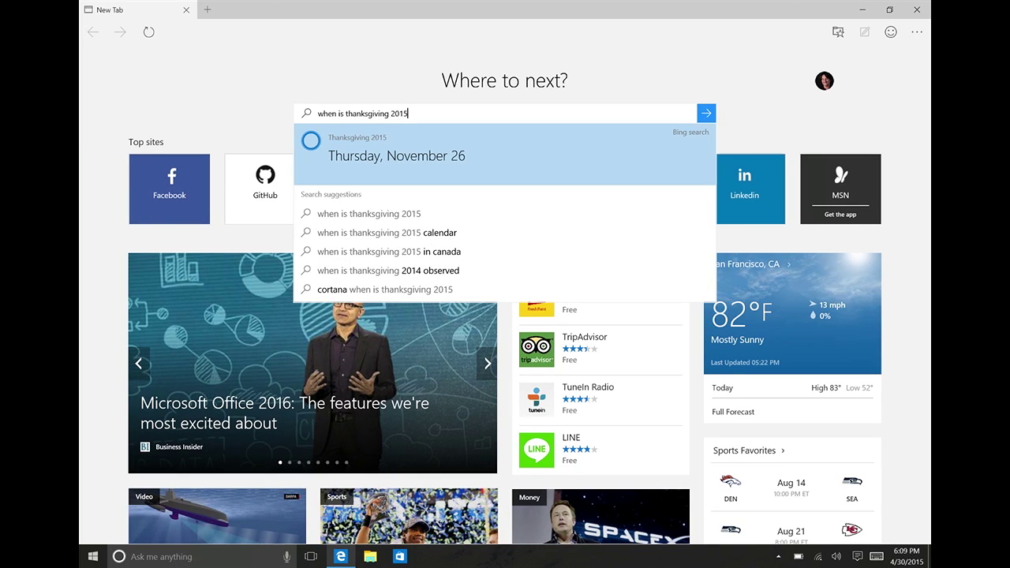
{"action": "key", "text": "ctrl+shift+Left"}
{"action": "key", "text": "ctrl+shift+Left"}
{"action": "key", "text": "ctrl+shift+Left"}
{"action": "key", "text": "ctrl+shift+Left"}
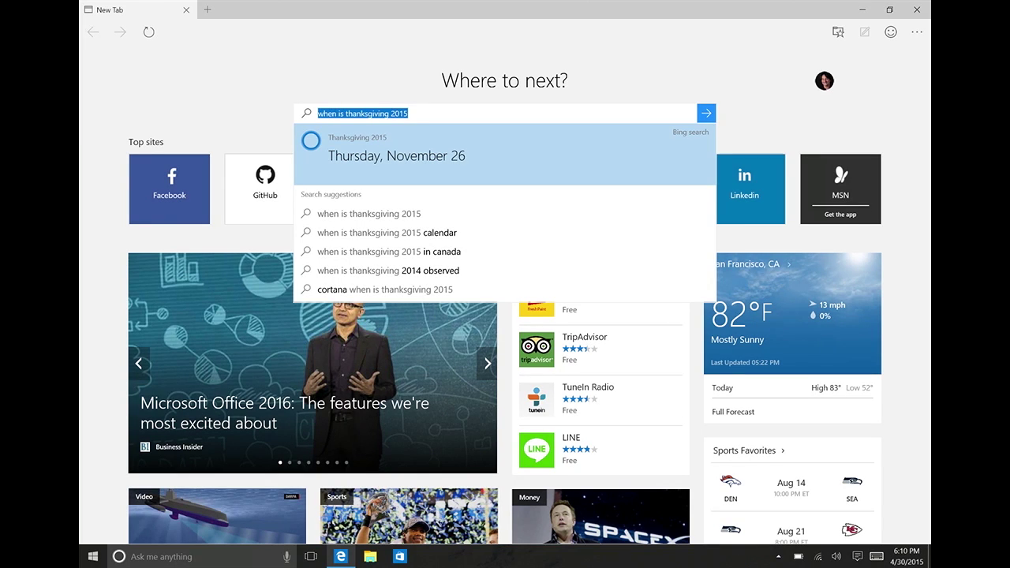
Step: Type 'how old is brad', then replace it with the address cuoco-seattle.com
{"action": "type", "text": "how old "}
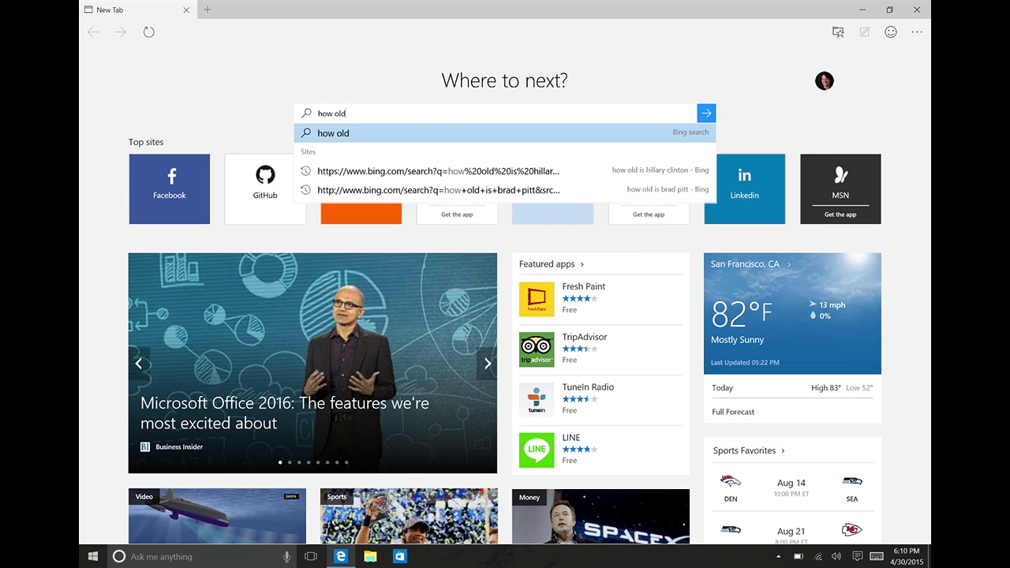
{"action": "type", "text": "is brad"}
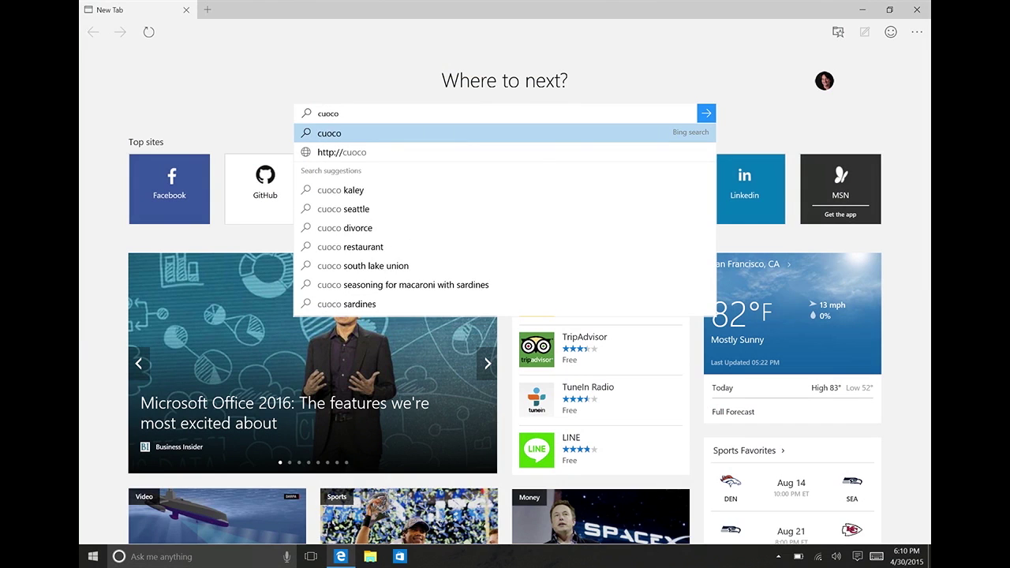
{"action": "key", "text": "BackSpace"}
{"action": "type", "text": "co-seat"}
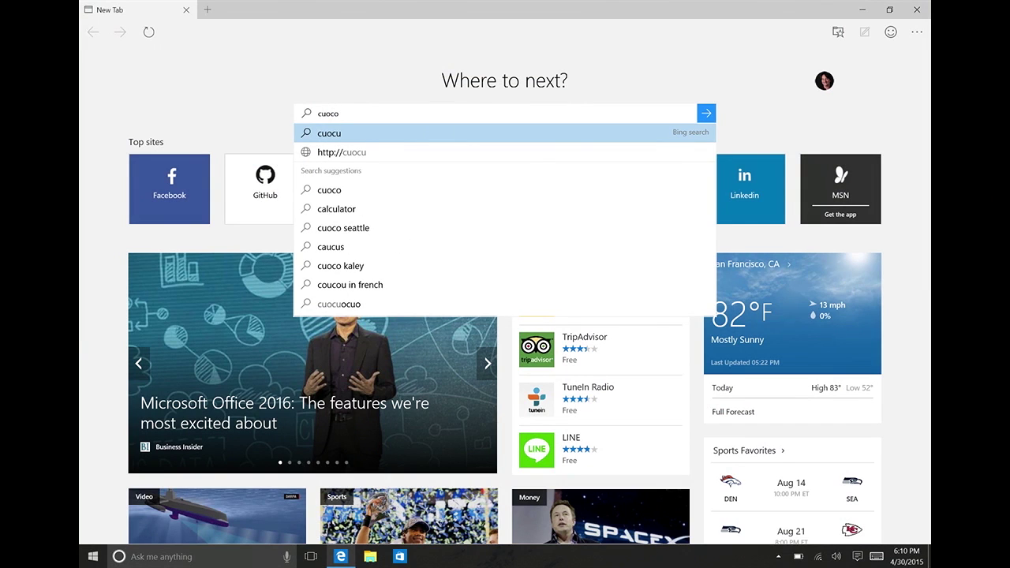
{"action": "type", "text": "tle.com"}
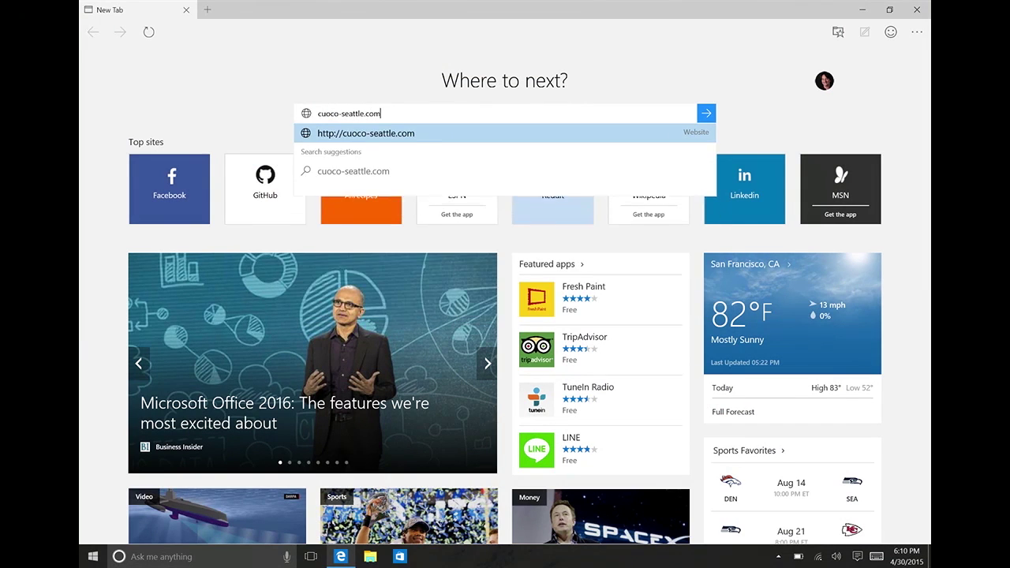
Step: Load cuoco-seattle.com and select the phrase 'South Lake Union' in its description
{"action": "key", "text": "Return"}
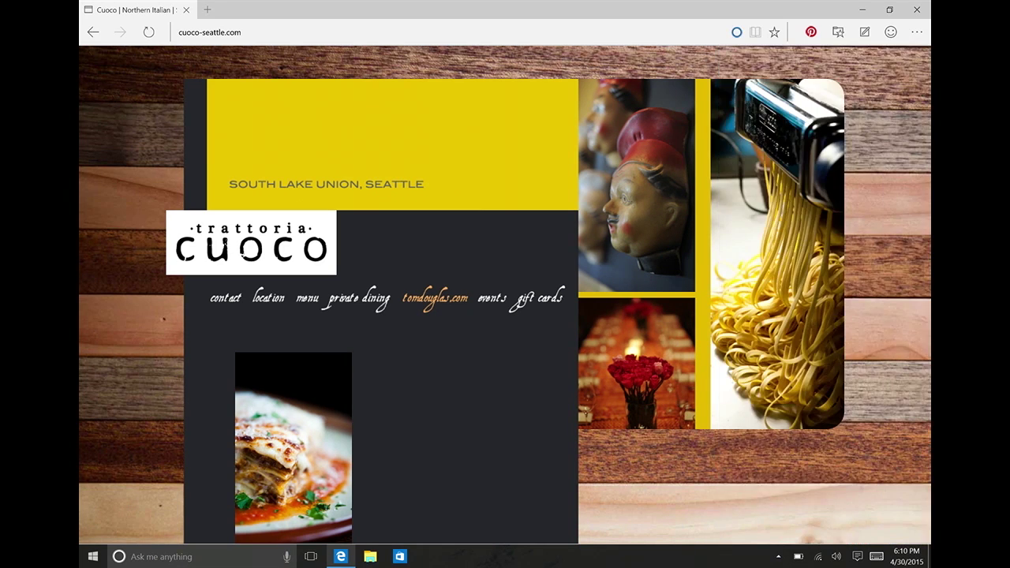
{"action": "scroll", "coordinate": [505, 291], "scroll_direction": "down", "scroll_amount": 4}
{"action": "double_click", "coordinate": [285, 332]}
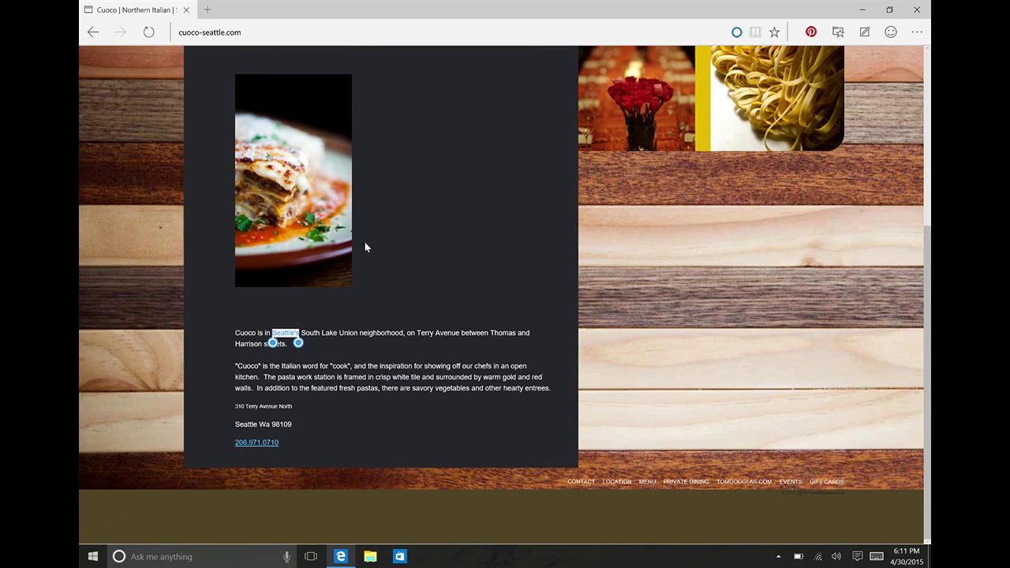
{"action": "left_click", "coordinate": [296, 338]}
{"action": "double_click", "coordinate": [309, 332]}
{"action": "left_click", "coordinate": [304, 340]}
{"action": "left_click_drag", "start_coordinate": [302, 334], "coordinate": [356, 334]}
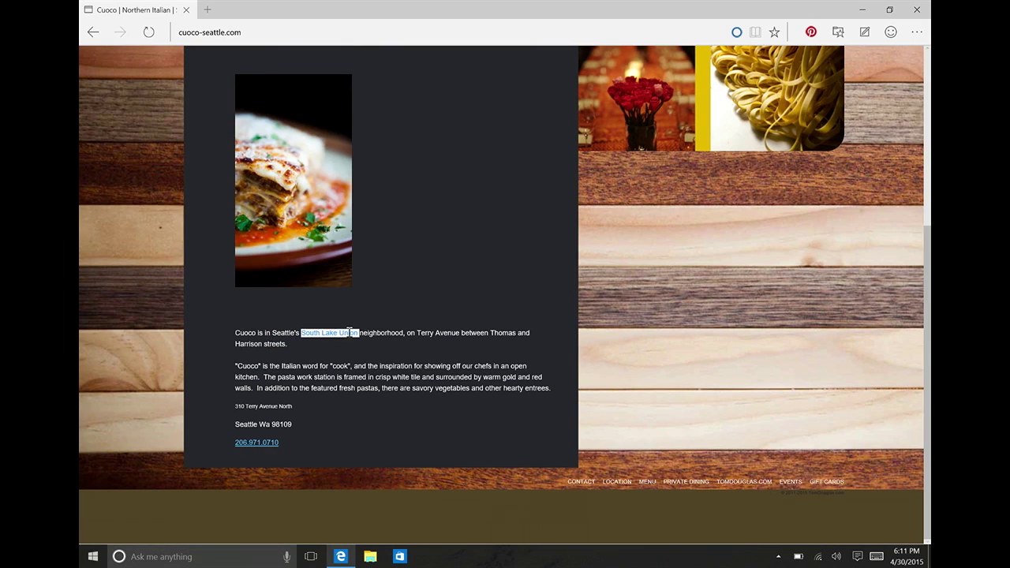
{"action": "right_click", "coordinate": [350, 334]}
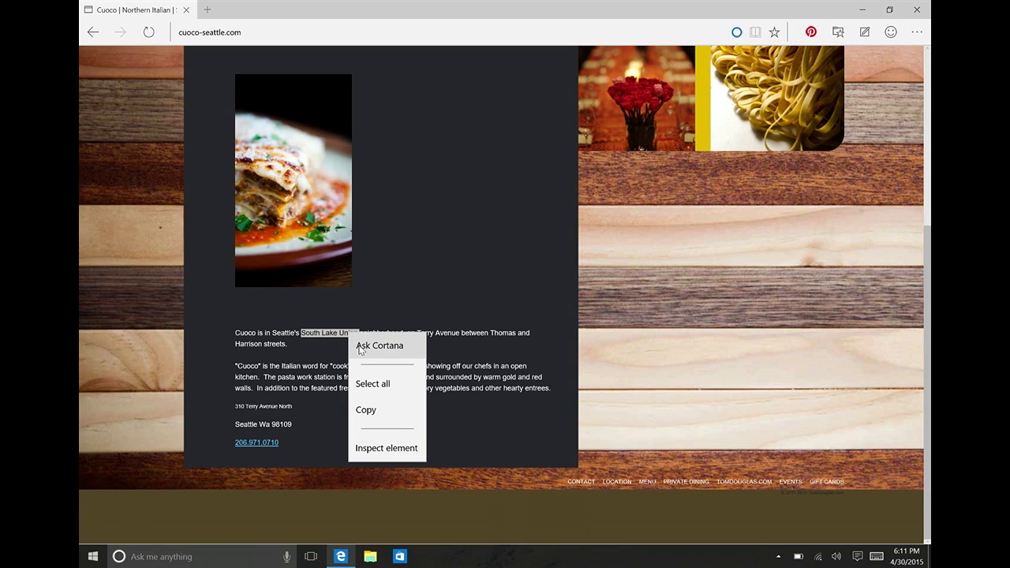
{"action": "left_click", "coordinate": [379, 345]}
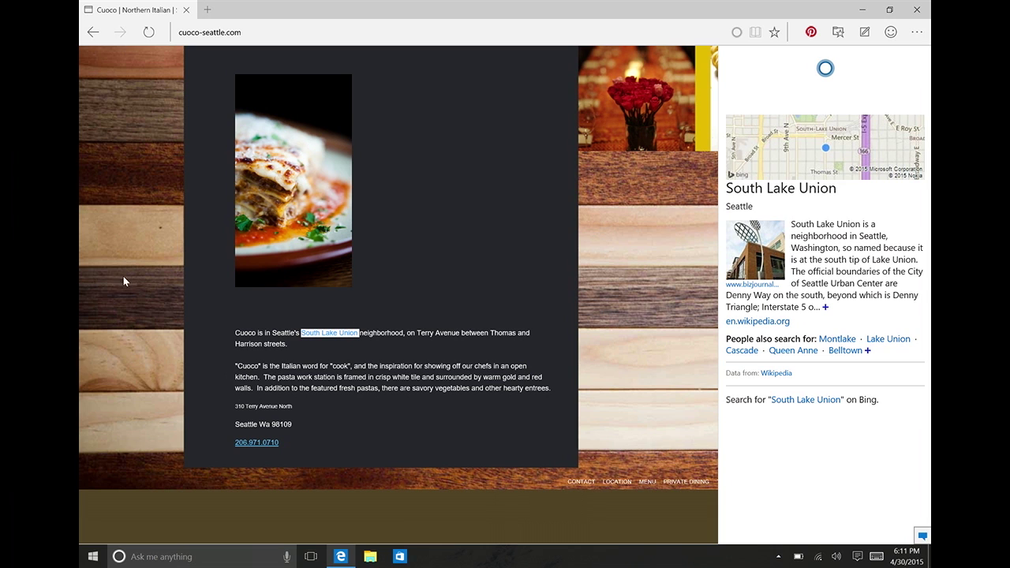
{"action": "left_click", "coordinate": [159, 291]}
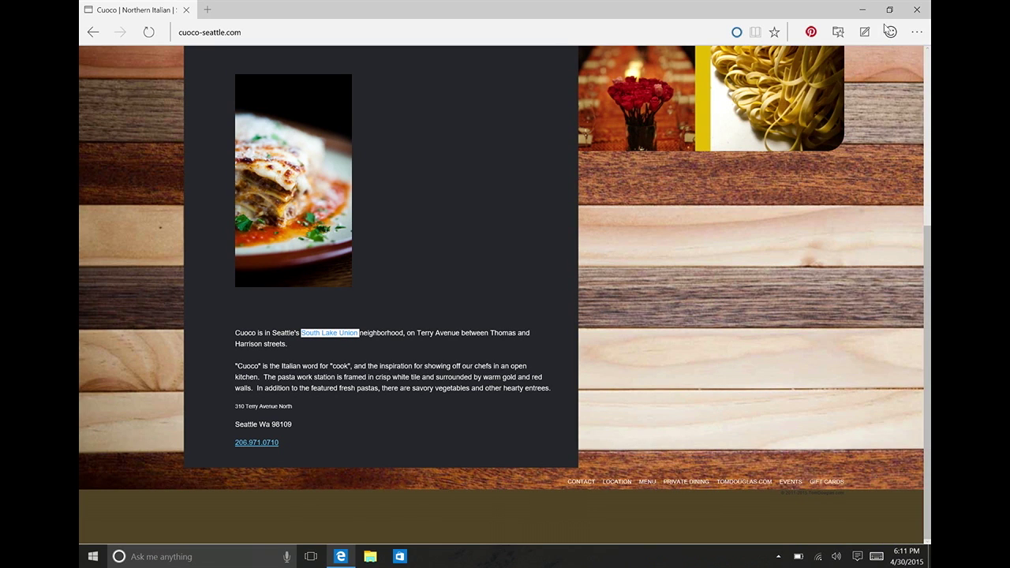
{"action": "left_click", "coordinate": [838, 33]}
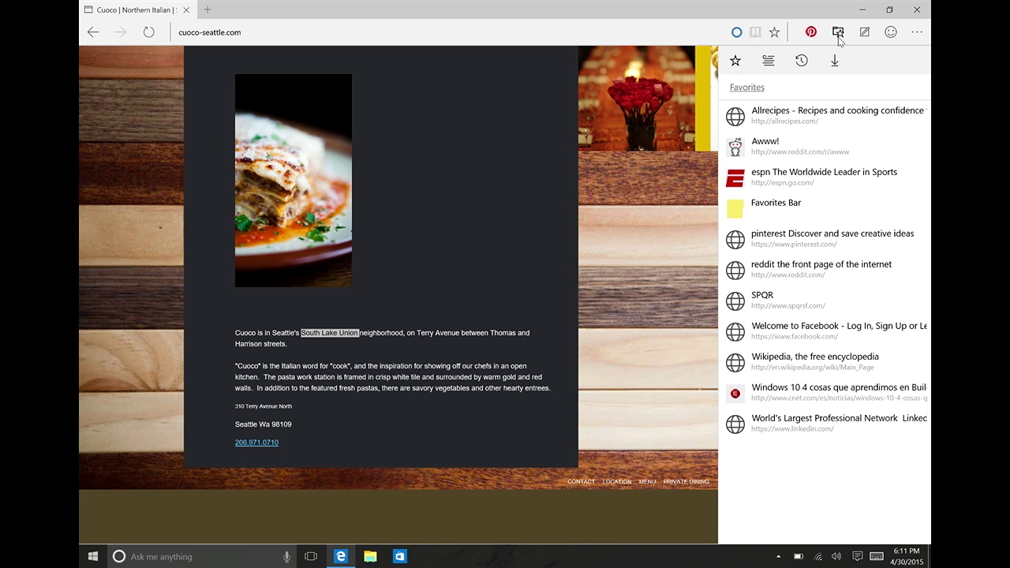
Step: Open 'Dive for Natural Treasures' from the reading list in reading view, scroll to the end, then return to the top
{"action": "left_click", "coordinate": [768, 62]}
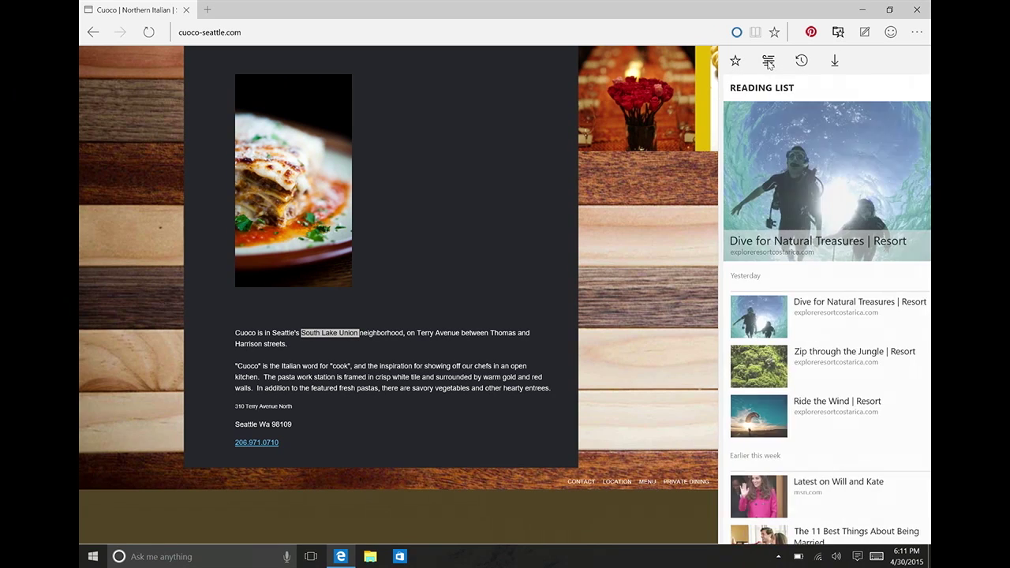
{"action": "left_click", "coordinate": [803, 178]}
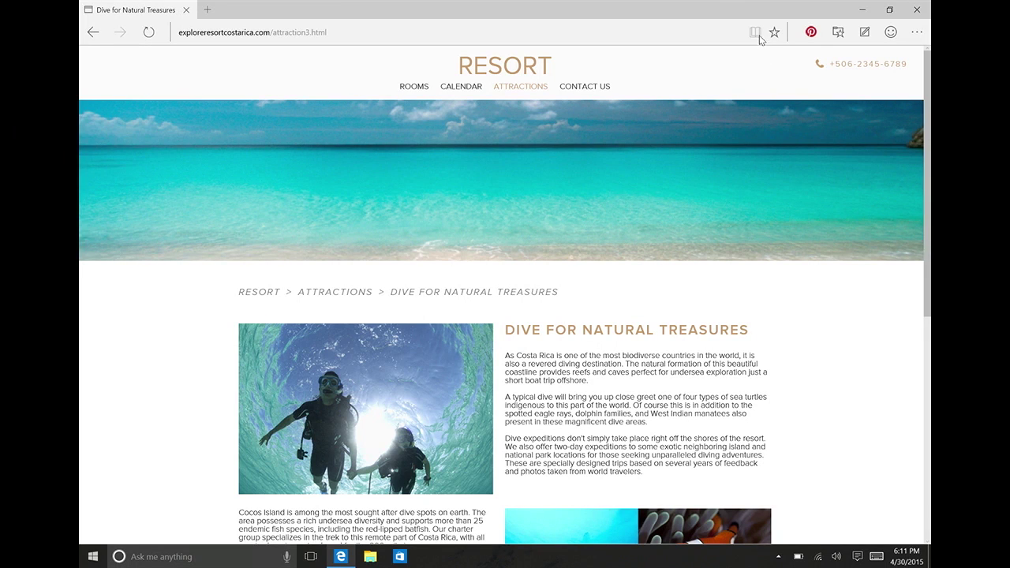
{"action": "left_click", "coordinate": [755, 33]}
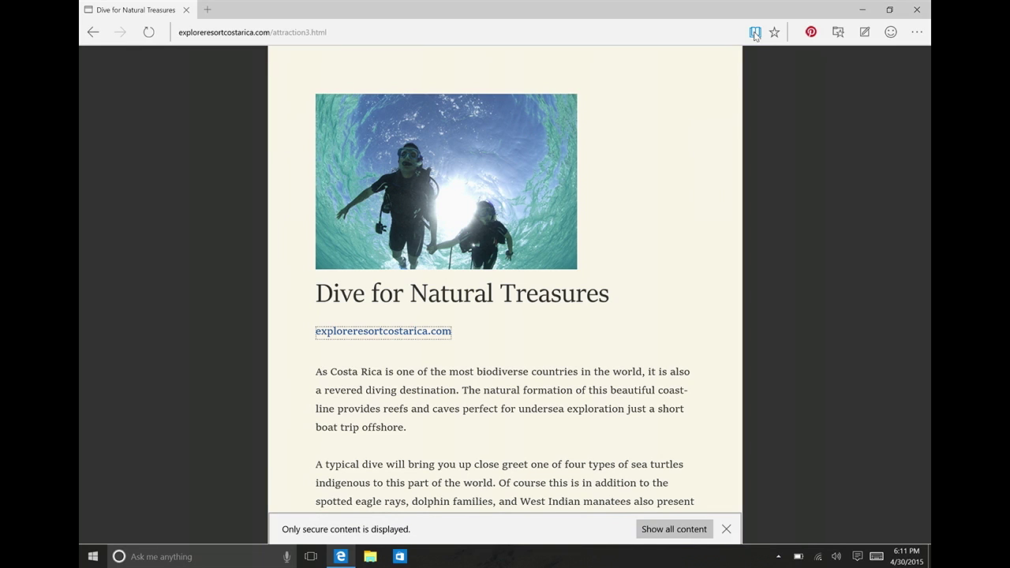
{"action": "scroll", "coordinate": [505, 300], "scroll_direction": "down", "scroll_amount": 15}
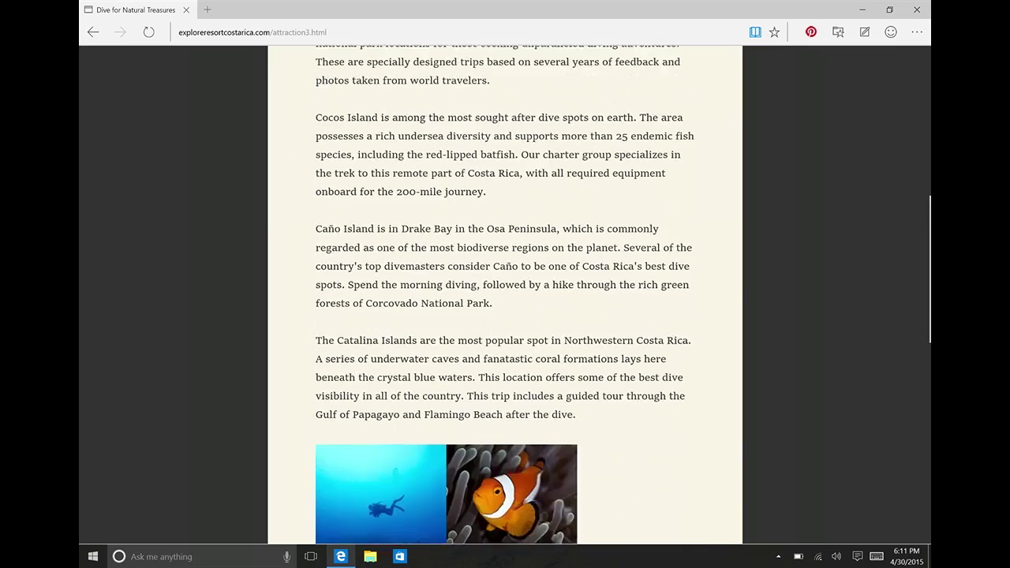
{"action": "scroll", "coordinate": [505, 299], "scroll_direction": "down", "scroll_amount": 2}
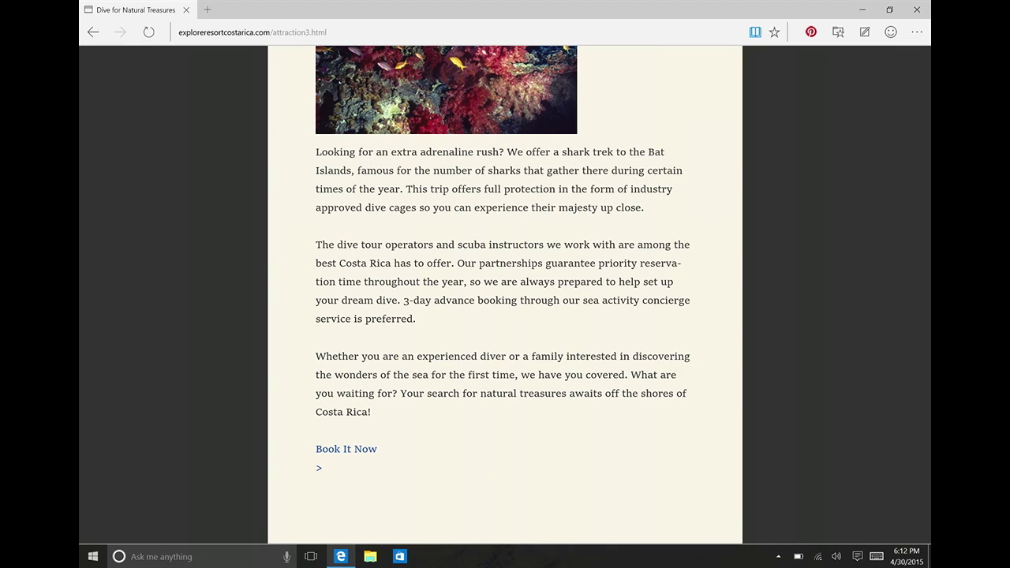
{"action": "key", "text": "Home"}
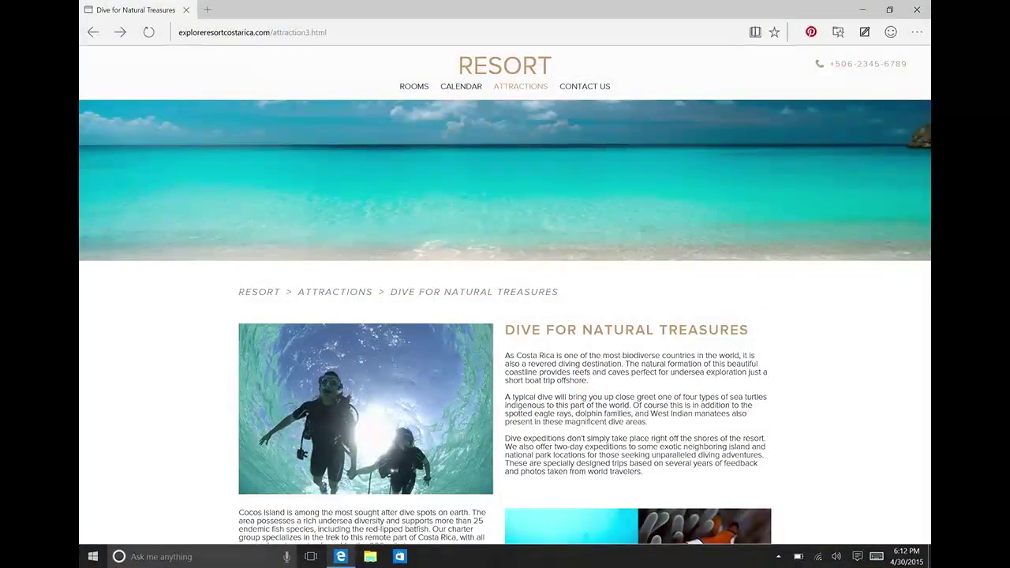
Step: Show the desktop, open File Explorer, then Edge on buildwindows.com in web note mode
{"action": "left_click", "coordinate": [865, 32]}
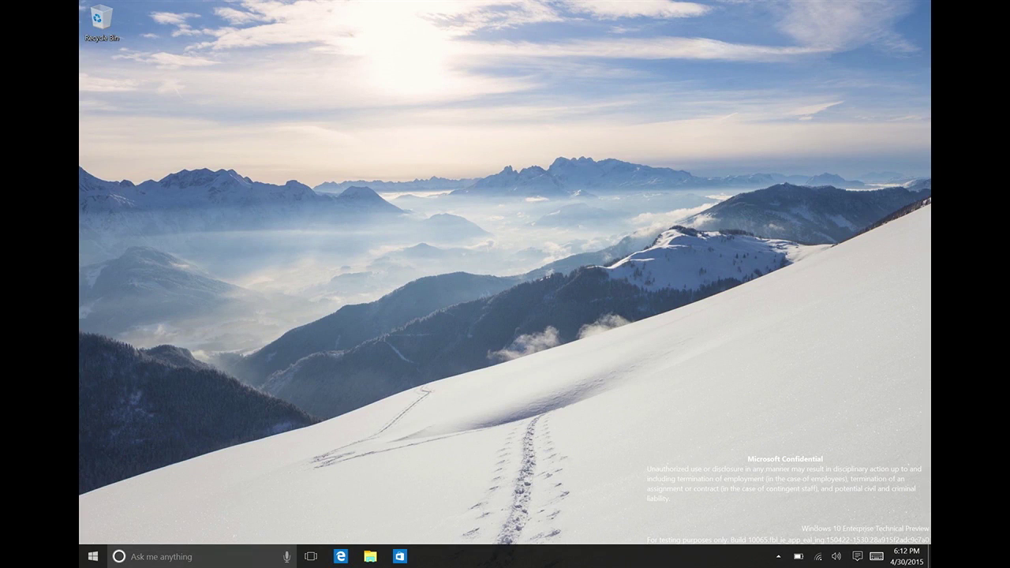
{"action": "key", "text": "super+Tab"}
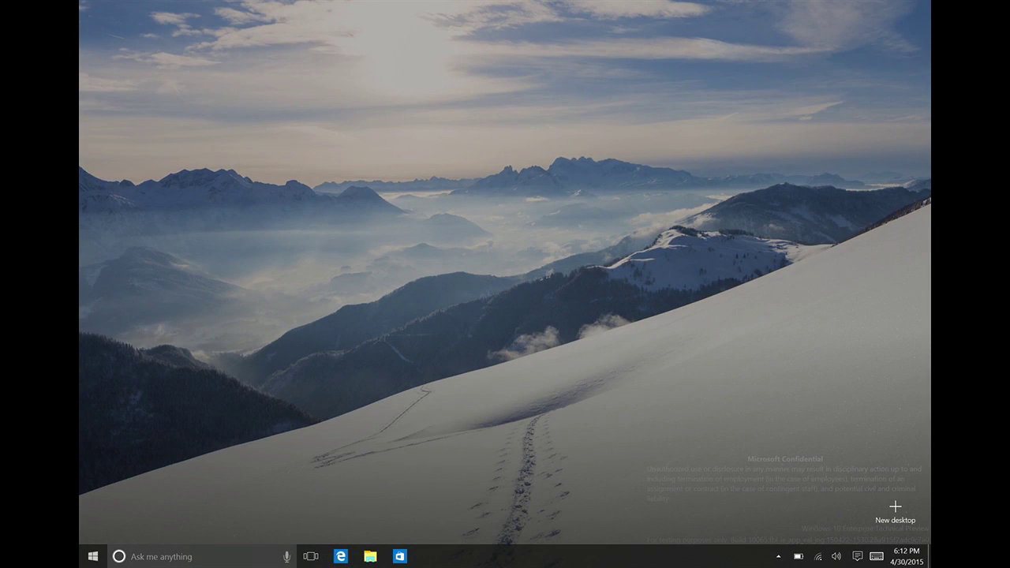
{"action": "key", "text": "Escape"}
{"action": "key", "text": "super+e"}
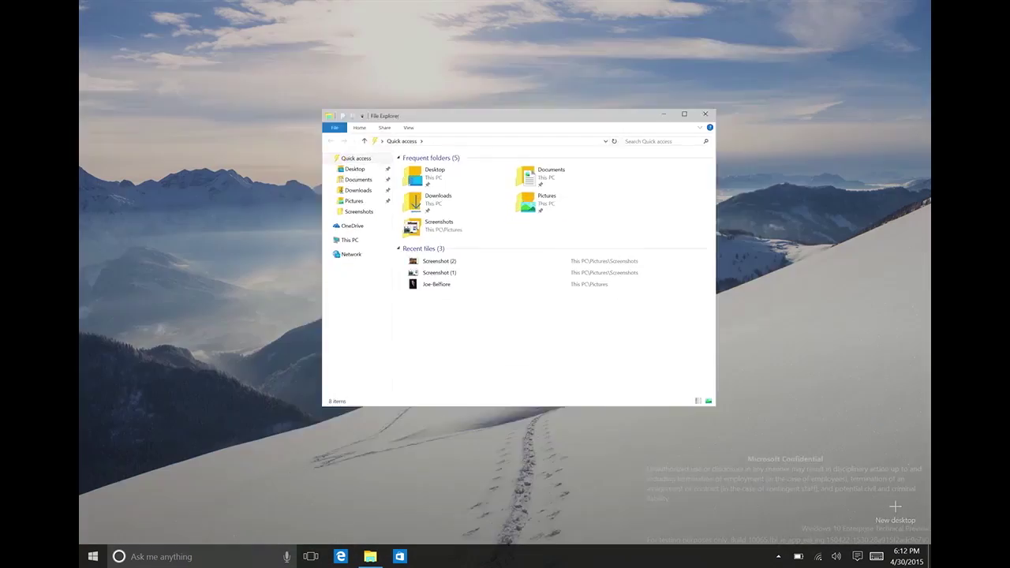
{"action": "key", "text": "super+1"}
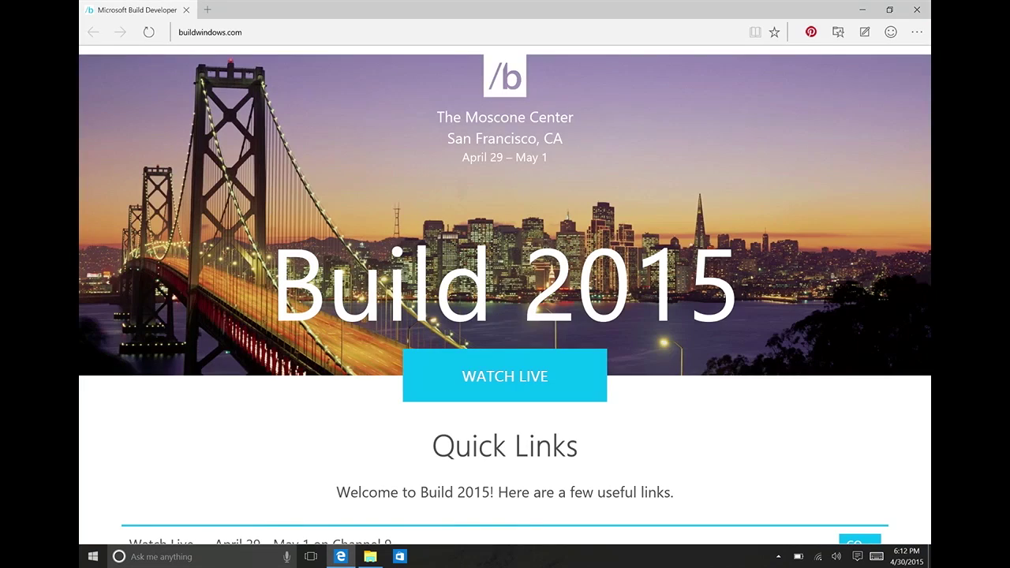
{"action": "left_click", "coordinate": [864, 32]}
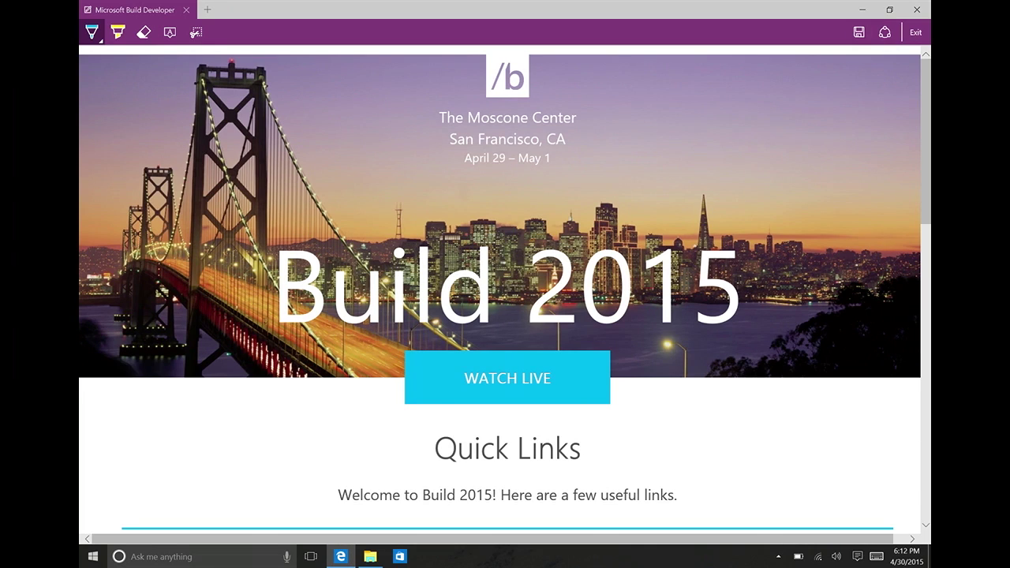
Step: Switch the pen ink to orange and circle the word Build
{"action": "left_click", "coordinate": [91, 32]}
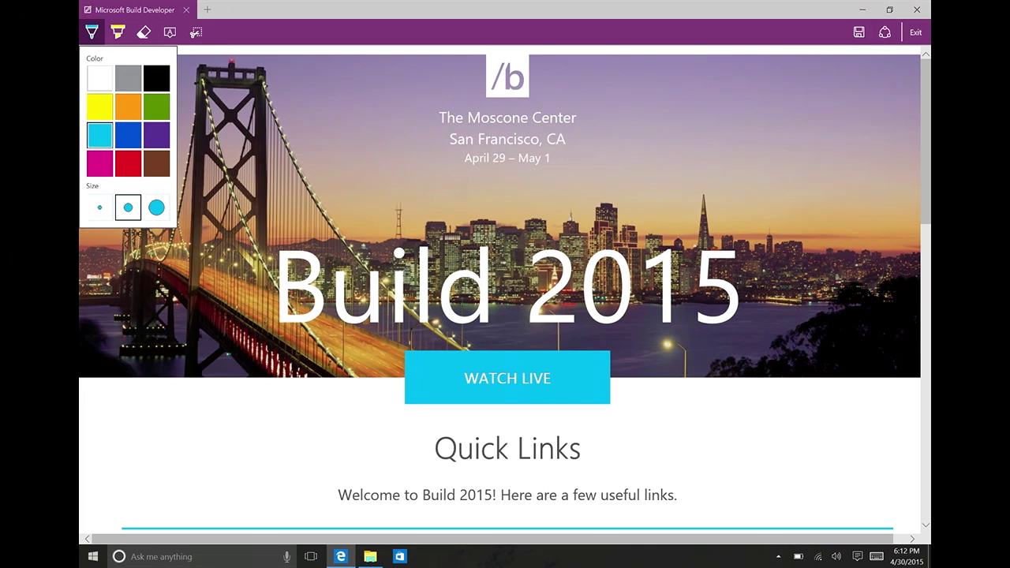
{"action": "left_click", "coordinate": [128, 106]}
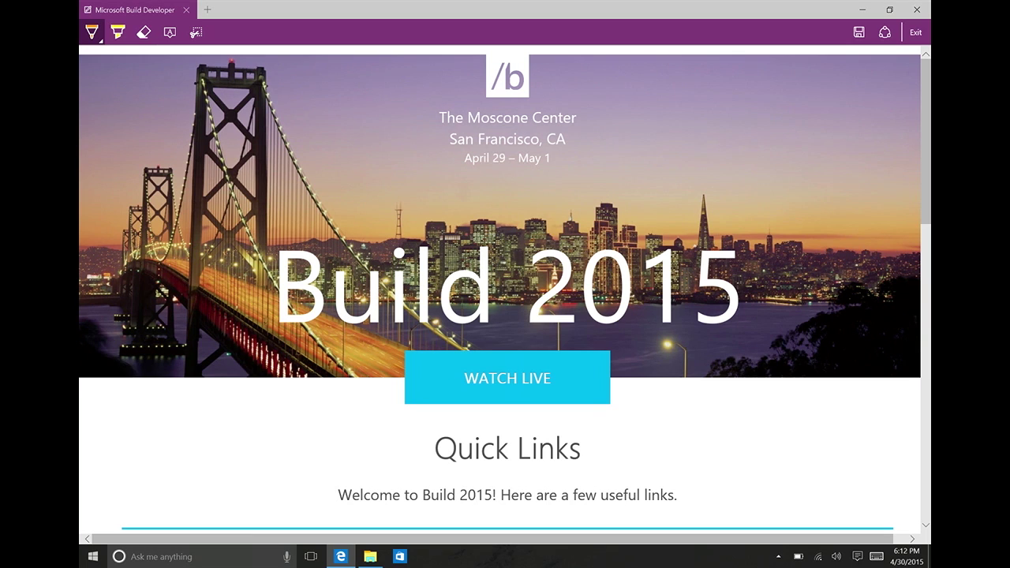
{"action": "mouse_move", "coordinate": [254, 241]}
{"action": "left_mouse_down"}
{"action": "mouse_move", "coordinate": [308, 323]}
{"action": "mouse_move", "coordinate": [315, 260]}
{"action": "mouse_move", "coordinate": [260, 236]}
{"action": "mouse_move", "coordinate": [465, 260]}
{"action": "left_mouse_up"}
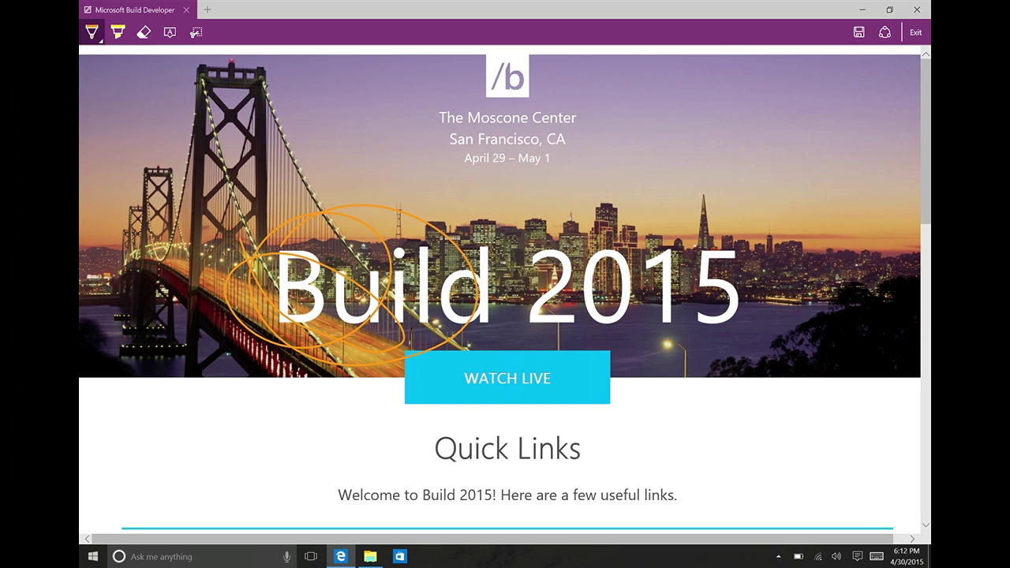
Step: Handwrite a two-line note beginning 'Go to' over the city skyline
{"action": "mouse_move", "coordinate": [607, 180]}
{"action": "left_mouse_down"}
{"action": "mouse_move", "coordinate": [438, 223]}
{"action": "mouse_move", "coordinate": [438, 262]}
{"action": "left_mouse_up"}
{"action": "mouse_move", "coordinate": [683, 101]}
{"action": "left_mouse_down"}
{"action": "mouse_move", "coordinate": [699, 158]}
{"action": "mouse_move", "coordinate": [735, 145]}
{"action": "left_mouse_up"}
{"action": "left_click_drag", "start_coordinate": [798, 131], "coordinate": [798, 158]}
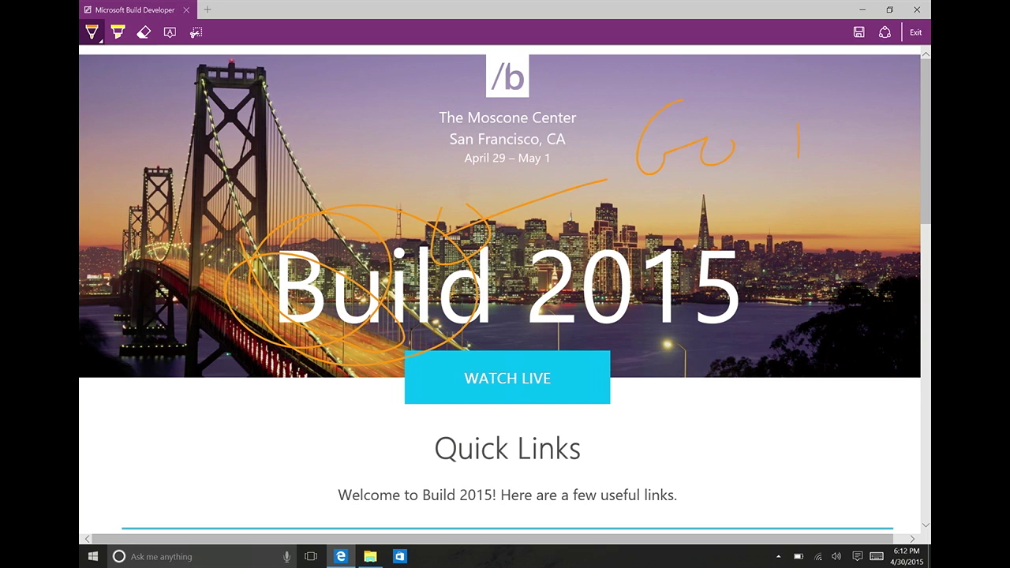
{"action": "left_click_drag", "start_coordinate": [666, 206], "coordinate": [683, 260]}
{"action": "mouse_move", "coordinate": [719, 183]}
{"action": "left_mouse_down"}
{"action": "mouse_move", "coordinate": [753, 225]}
{"action": "mouse_move", "coordinate": [820, 240]}
{"action": "left_mouse_up"}
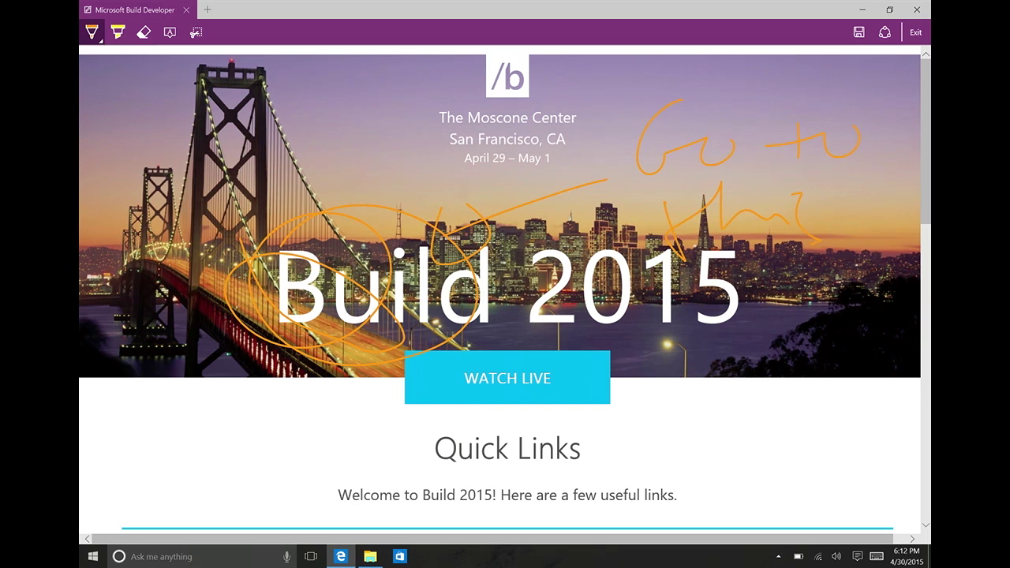